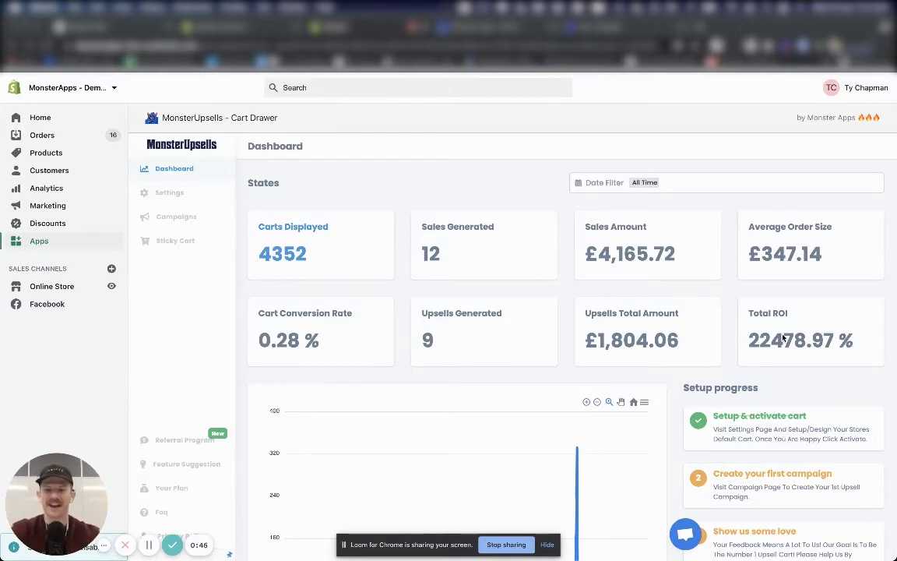
Change the checkout button's background colour to a dark slate grey in the cart settings
{"action": "left_click", "coordinate": [179, 196]}
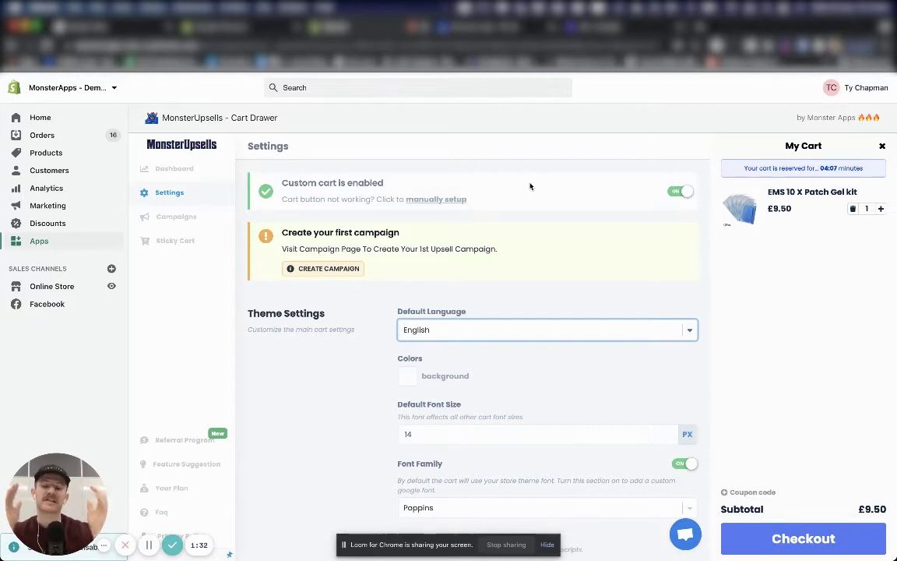
{"action": "scroll", "coordinate": [366, 365], "scroll_direction": "down", "scroll_amount": 5}
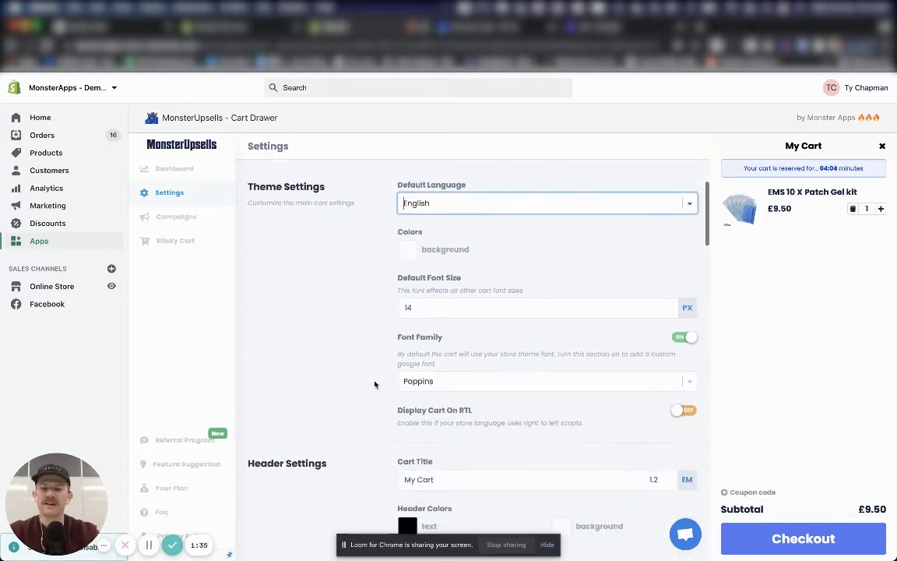
{"action": "scroll", "coordinate": [407, 355], "scroll_direction": "down", "scroll_amount": 3}
{"action": "scroll", "coordinate": [408, 374], "scroll_direction": "up", "scroll_amount": 4}
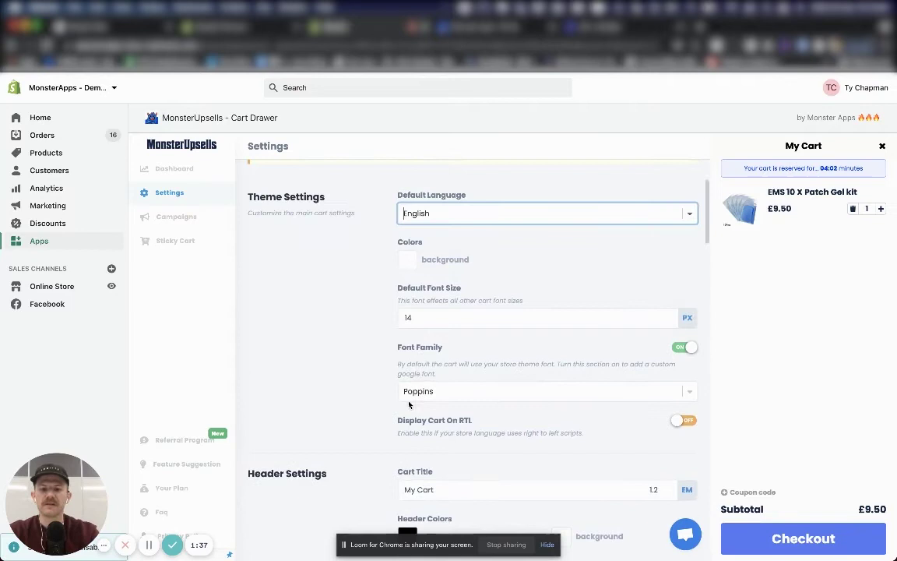
{"action": "scroll", "coordinate": [408, 413], "scroll_direction": "down", "scroll_amount": 6}
{"action": "scroll", "coordinate": [407, 436], "scroll_direction": "down", "scroll_amount": 16}
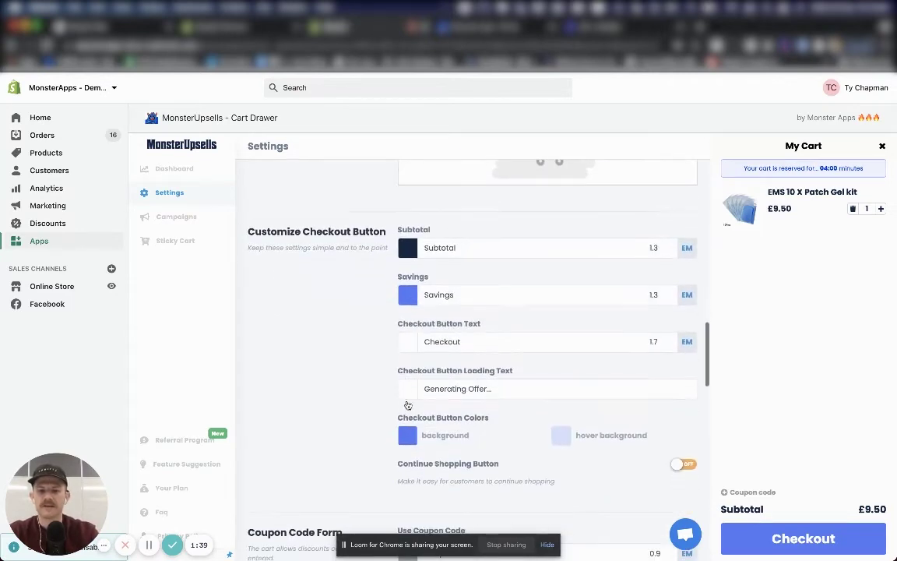
{"action": "left_click", "coordinate": [408, 437]}
{"action": "mouse_move", "coordinate": [478, 423]}
{"action": "left_mouse_down"}
{"action": "mouse_move", "coordinate": [506, 436]}
{"action": "mouse_move", "coordinate": [456, 441]}
{"action": "left_mouse_up"}
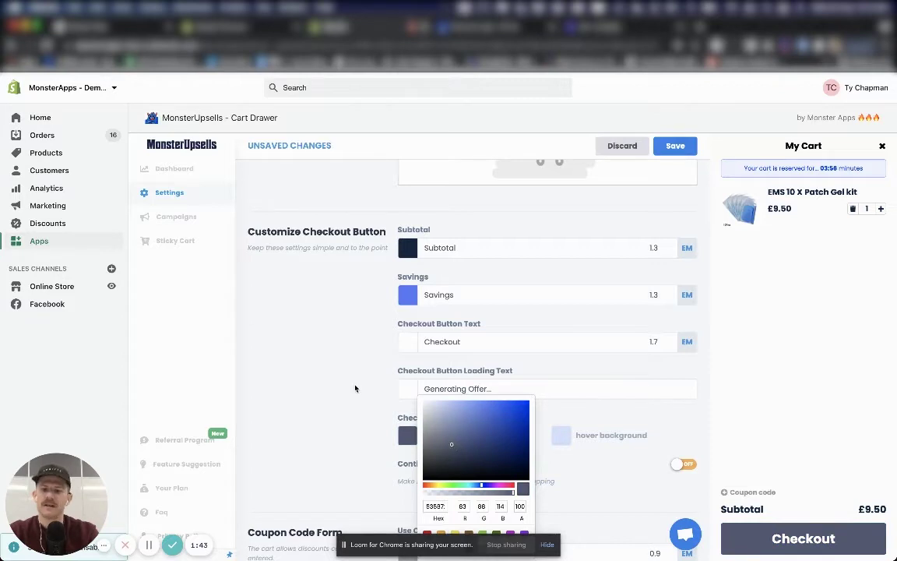
{"action": "left_click", "coordinate": [319, 346]}
Switch the scarcity timer off and back on, and save the cart settings
{"action": "scroll", "coordinate": [438, 361], "scroll_direction": "down", "scroll_amount": 1}
{"action": "scroll", "coordinate": [439, 360], "scroll_direction": "down", "scroll_amount": 1}
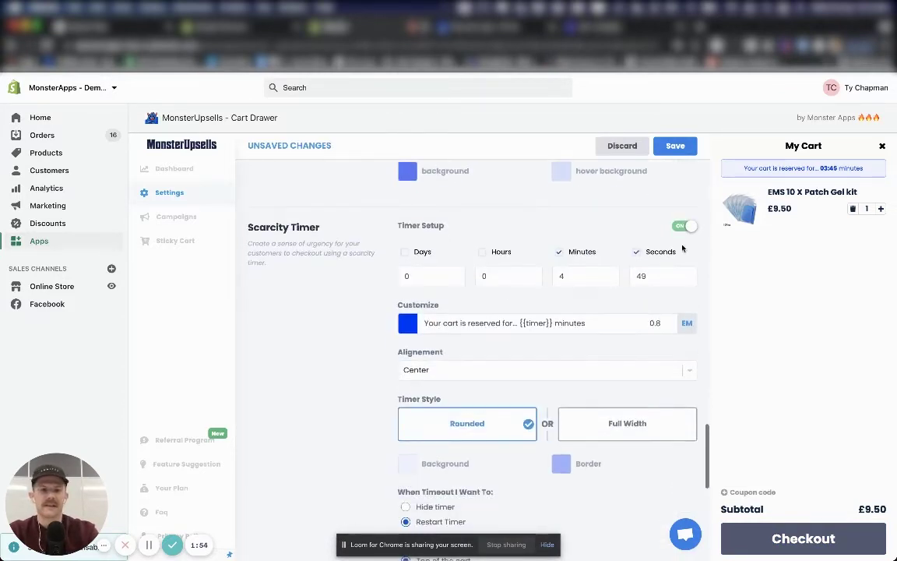
{"action": "left_click", "coordinate": [685, 227]}
{"action": "left_click", "coordinate": [685, 227]}
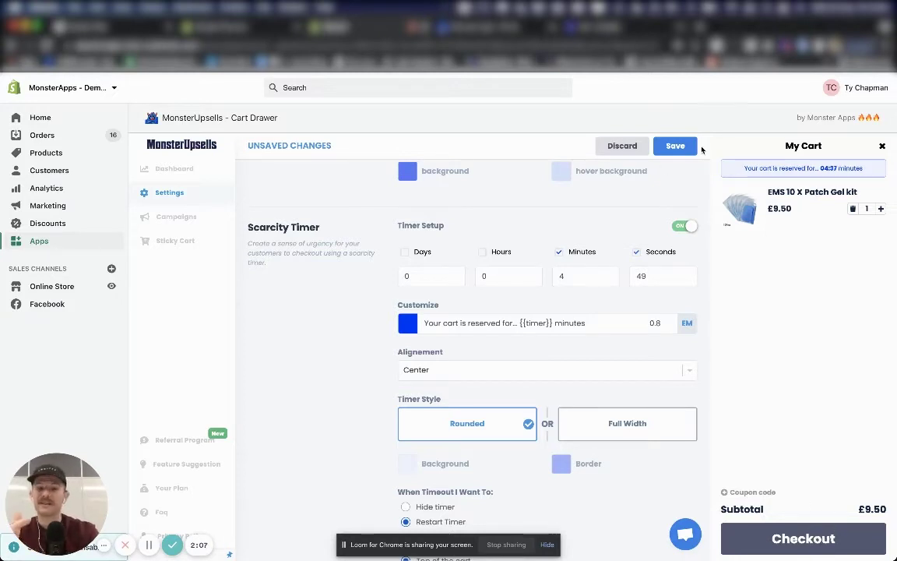
{"action": "left_click", "coordinate": [674, 146]}
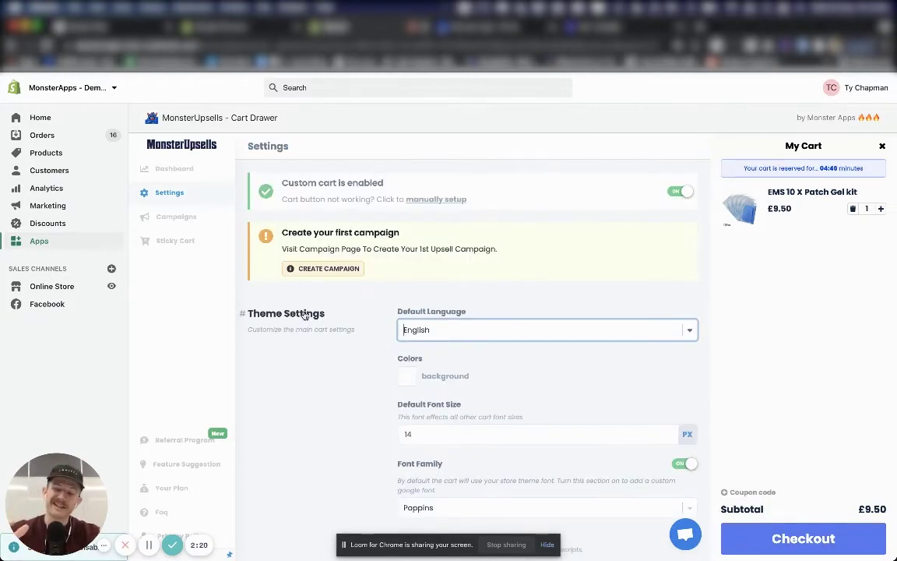
Go to the campaigns overview and tick and untick the Priority Processing add-on in the cart preview
{"action": "left_click", "coordinate": [209, 223]}
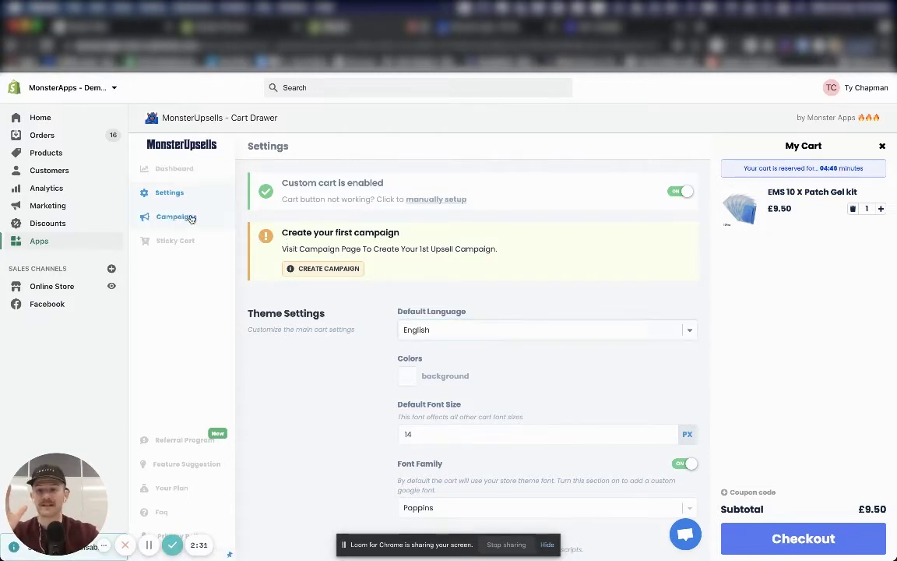
{"action": "left_click", "coordinate": [176, 216]}
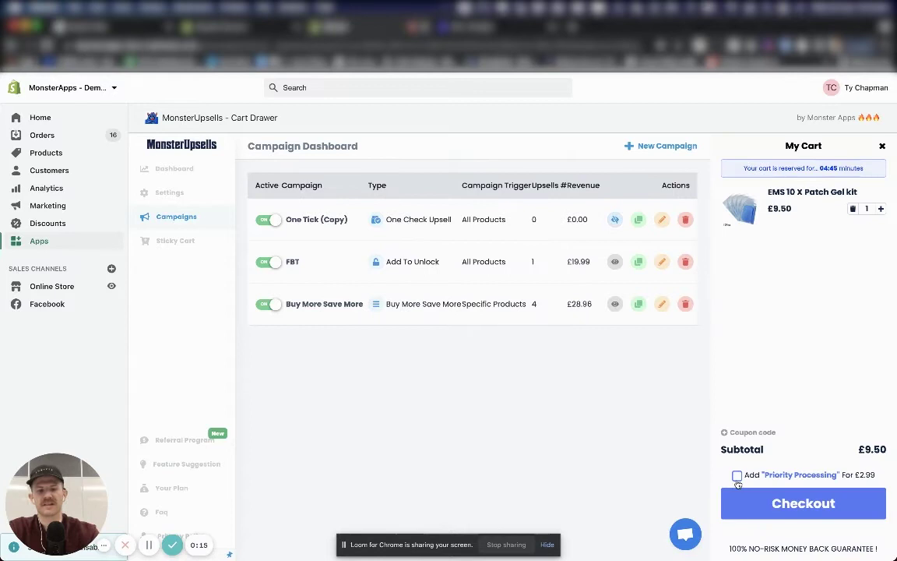
{"action": "left_click", "coordinate": [736, 475]}
{"action": "left_click", "coordinate": [737, 475]}
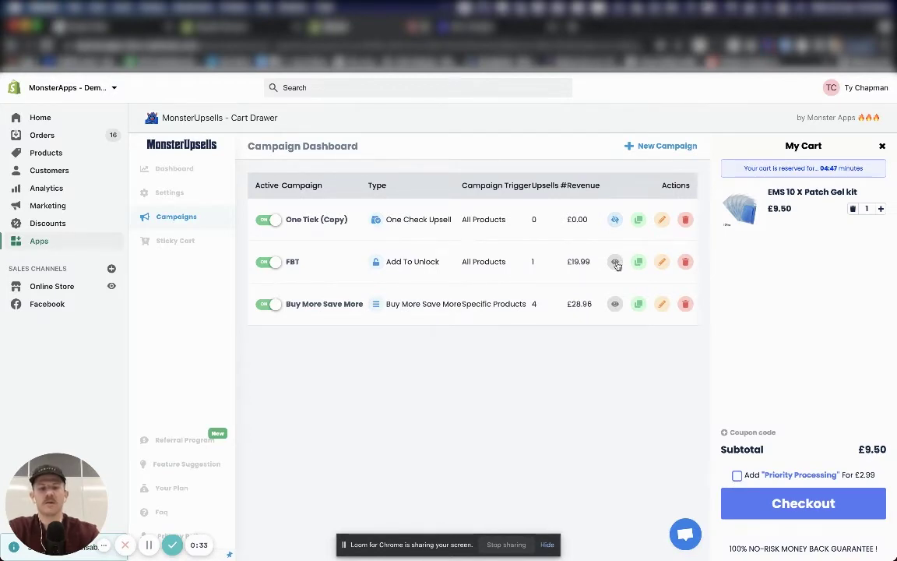
Preview the carts of the FBT and Buy More Save More campaigns, trying the Buy 2 and Buy 3+ tiers
{"action": "left_click", "coordinate": [615, 262]}
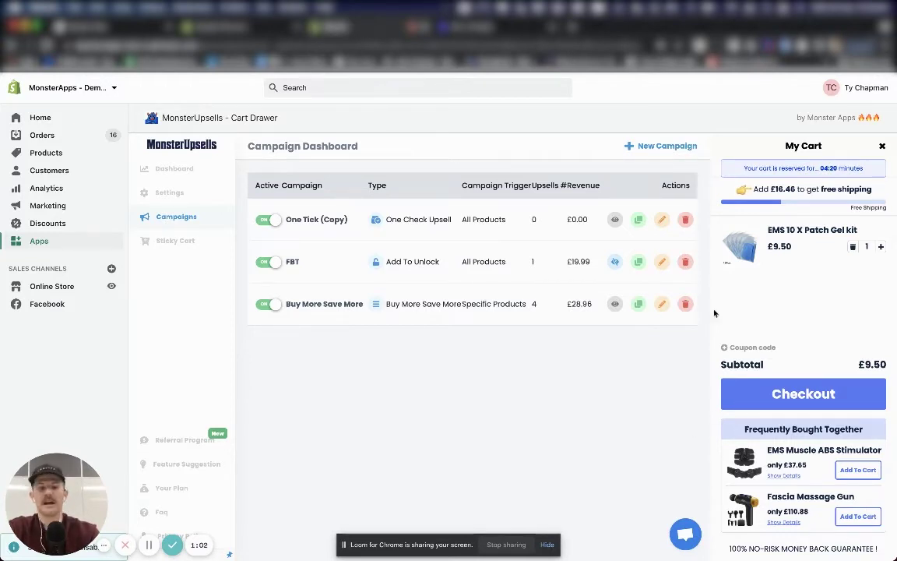
{"action": "left_click", "coordinate": [615, 304]}
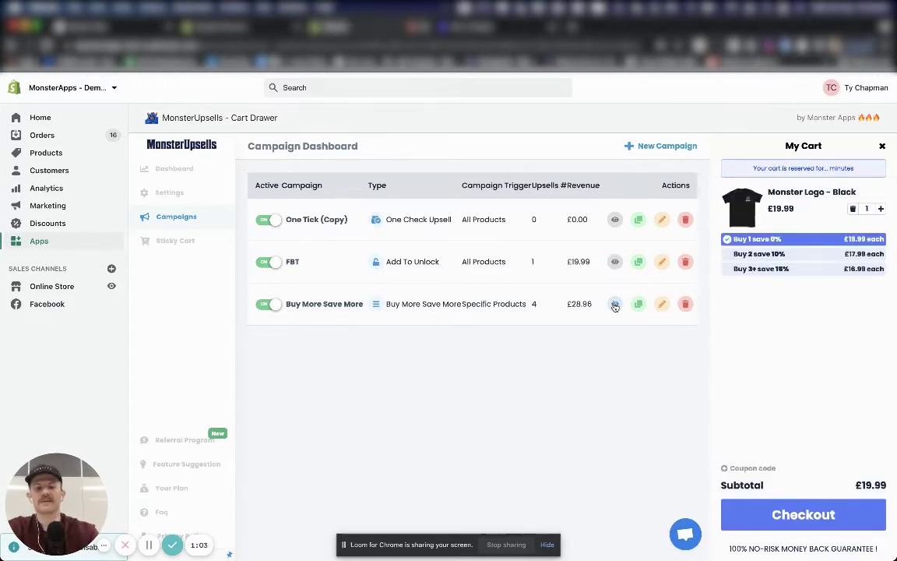
{"action": "left_click", "coordinate": [801, 255]}
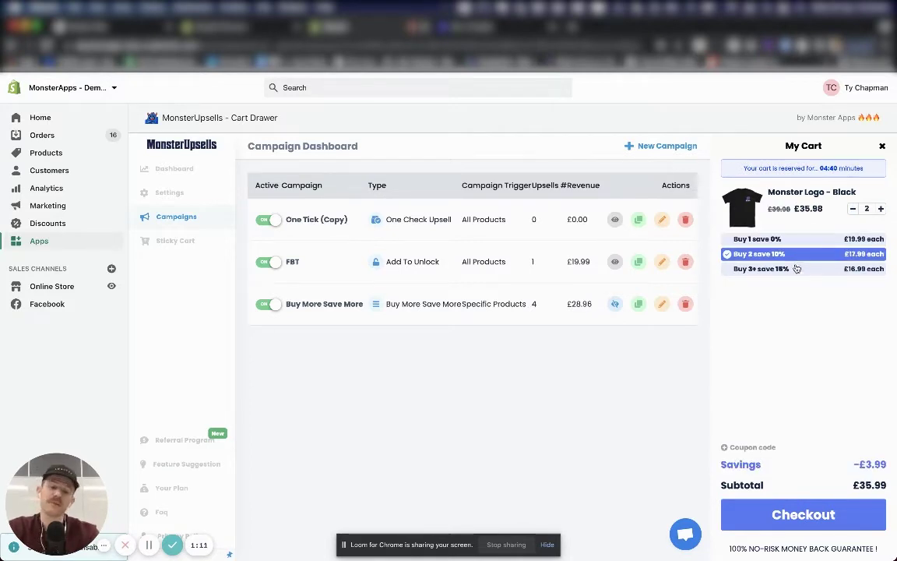
{"action": "left_click", "coordinate": [795, 269]}
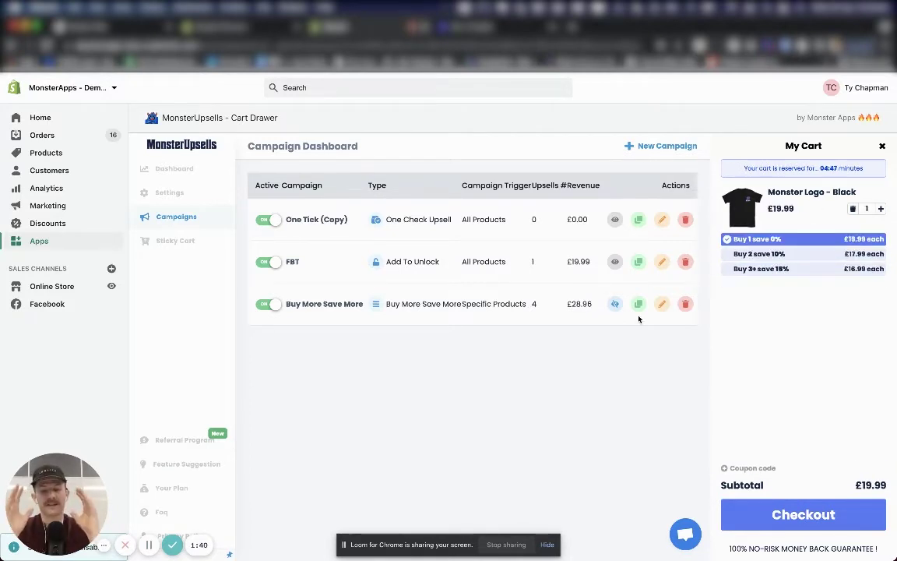
{"action": "left_click", "coordinate": [615, 262]}
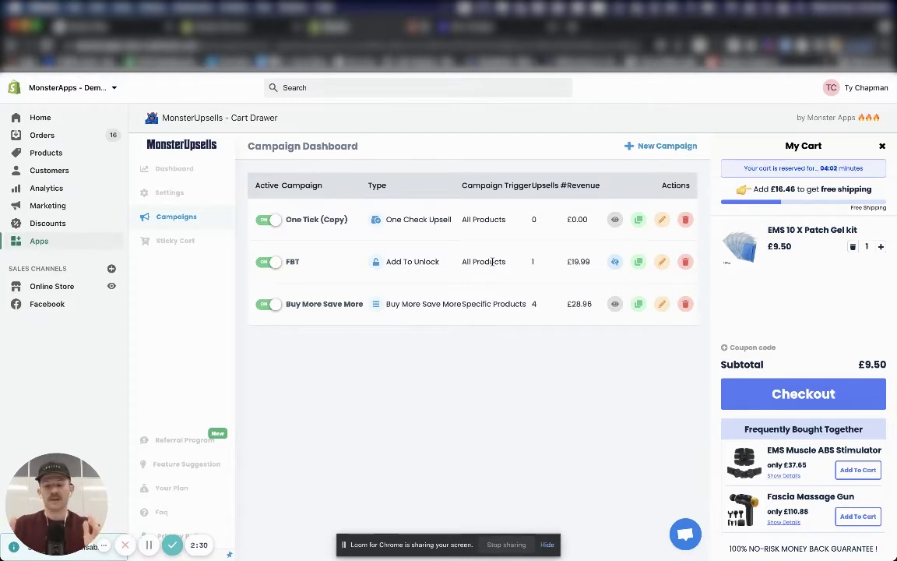
Create a new campaign and name it "test"
{"action": "left_click", "coordinate": [664, 147]}
{"action": "left_click", "coordinate": [467, 209]}
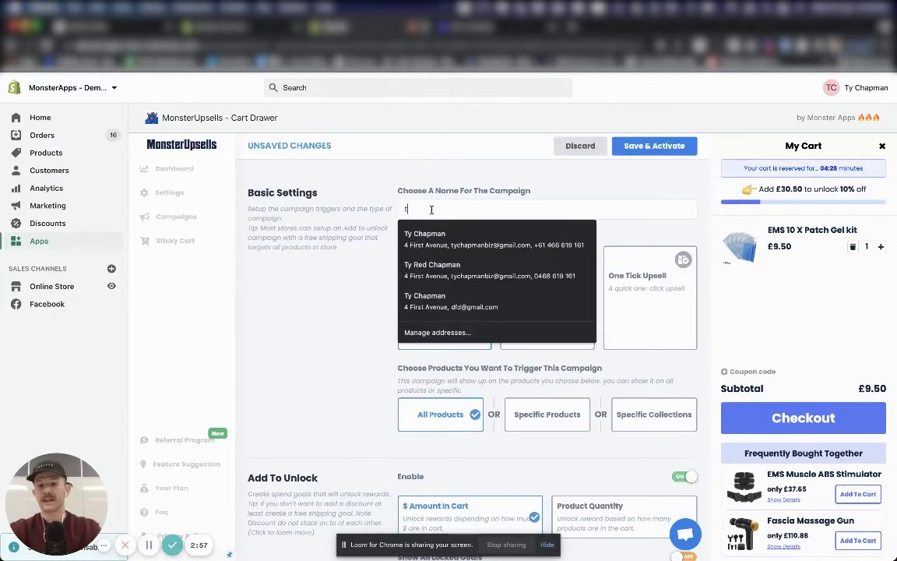
{"action": "type", "text": "test"}
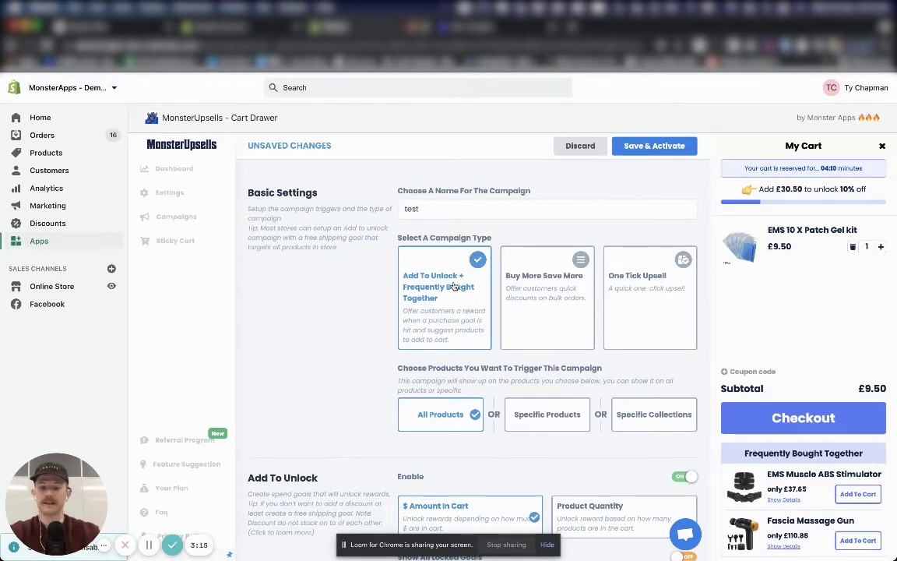
Set Reward 1 of the Add To Unlock section to give Free Shipping when the spend goal is reached
{"action": "scroll", "coordinate": [451, 296], "scroll_direction": "down", "scroll_amount": 3}
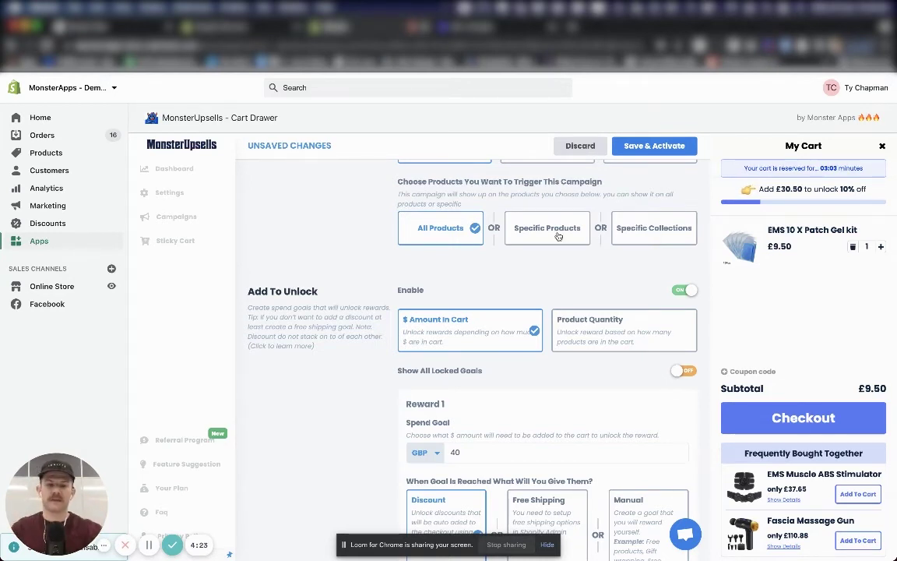
{"action": "scroll", "coordinate": [557, 234], "scroll_direction": "down", "scroll_amount": 1}
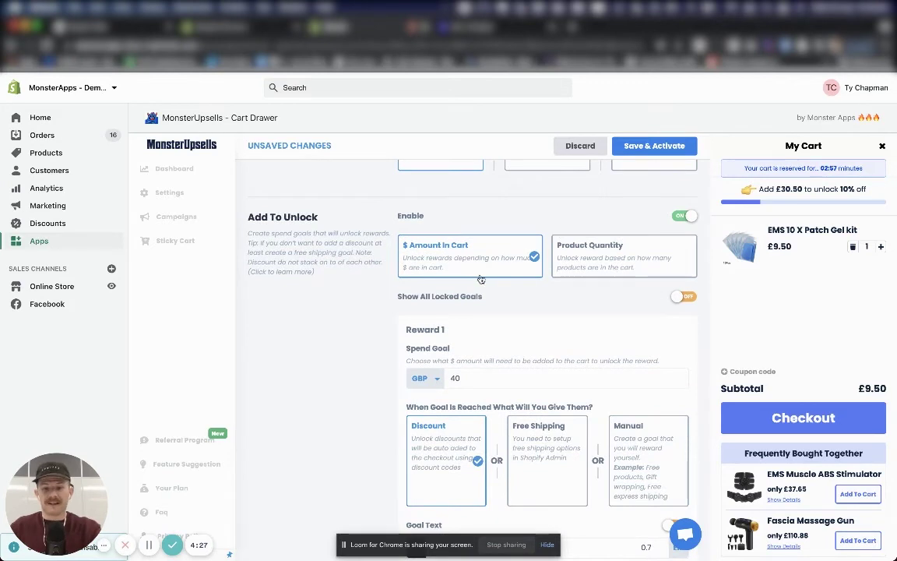
{"action": "scroll", "coordinate": [480, 265], "scroll_direction": "down", "scroll_amount": 2}
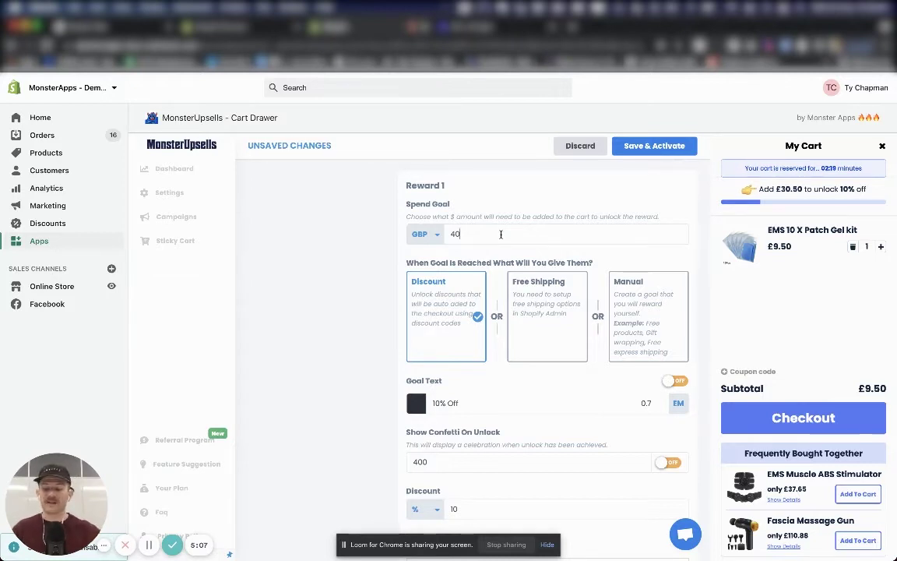
{"action": "left_click", "coordinate": [501, 233]}
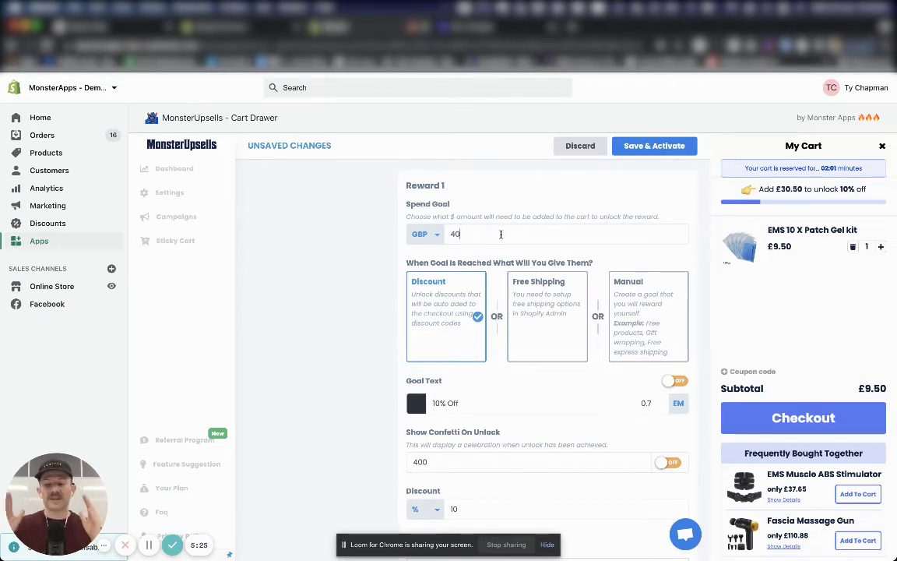
{"action": "left_click", "coordinate": [536, 326]}
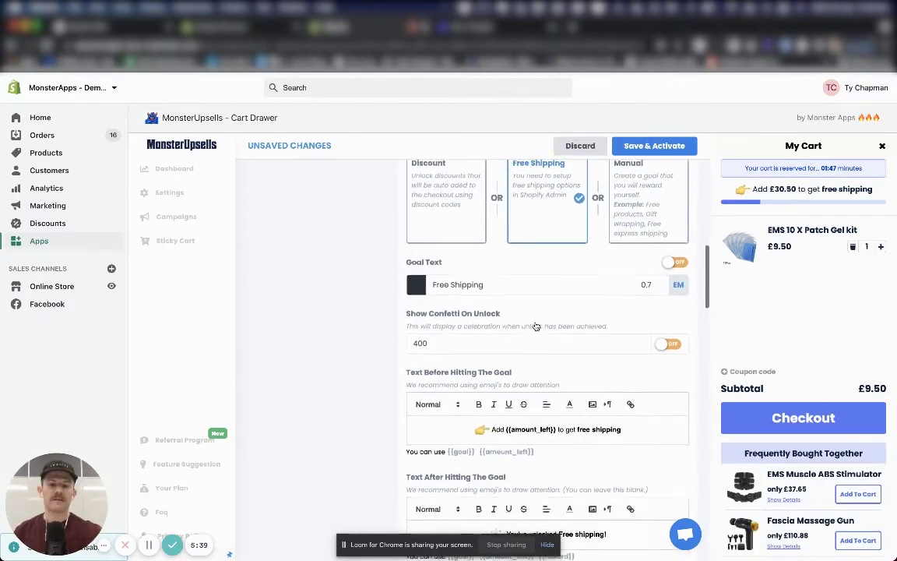
Add a second reward to the Add To Unlock section and review its settings and the campaign summary
{"action": "scroll", "coordinate": [536, 325], "scroll_direction": "down", "scroll_amount": 5}
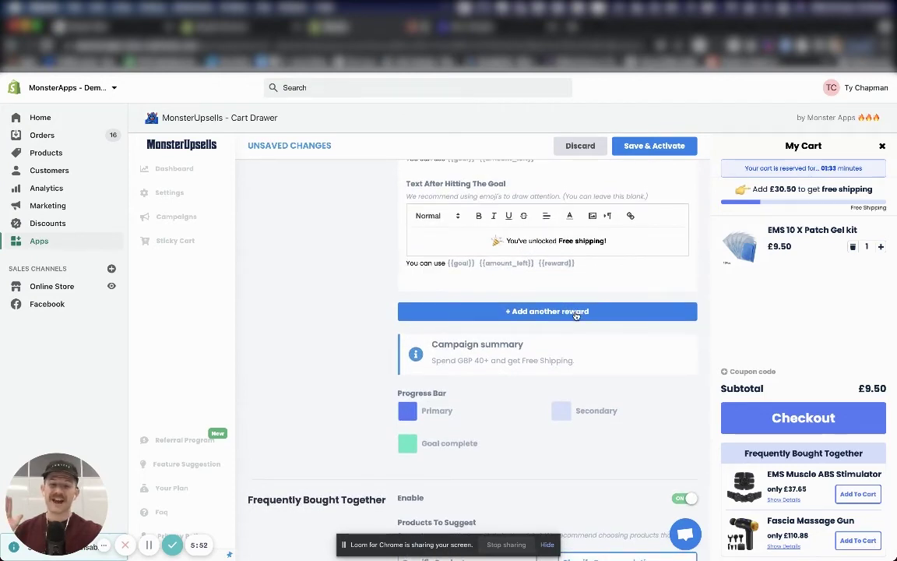
{"action": "left_click", "coordinate": [576, 312]}
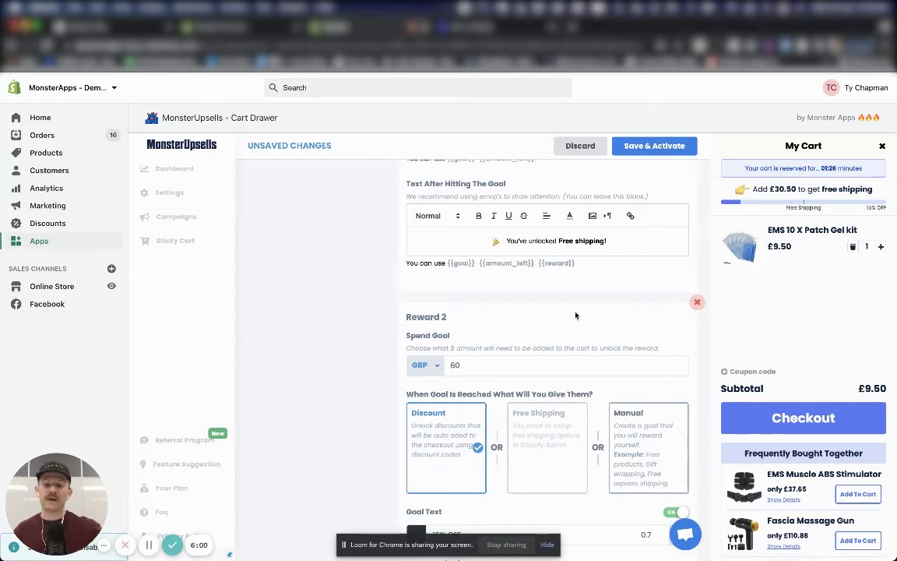
{"action": "scroll", "coordinate": [575, 314], "scroll_direction": "down", "scroll_amount": 2}
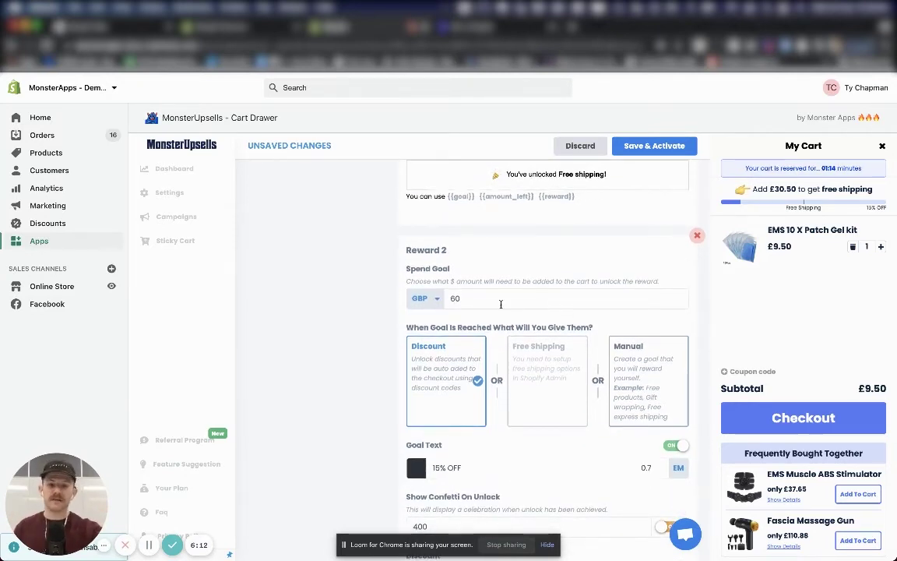
{"action": "scroll", "coordinate": [501, 304], "scroll_direction": "down", "scroll_amount": 5}
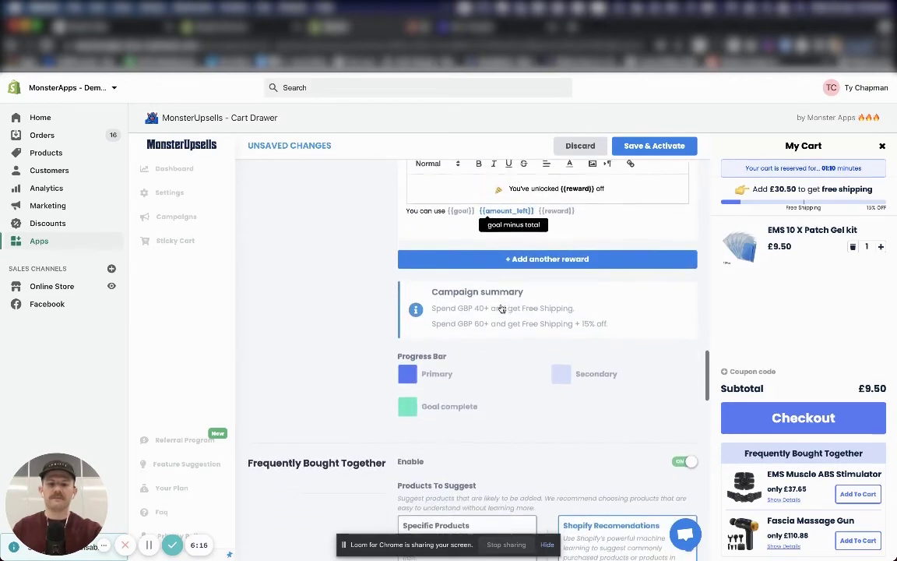
Enable Frequently Bought Together, try Specific Products, and settle on Shopify Recomendations as the products to suggest
{"action": "scroll", "coordinate": [576, 257], "scroll_direction": "down", "scroll_amount": 3}
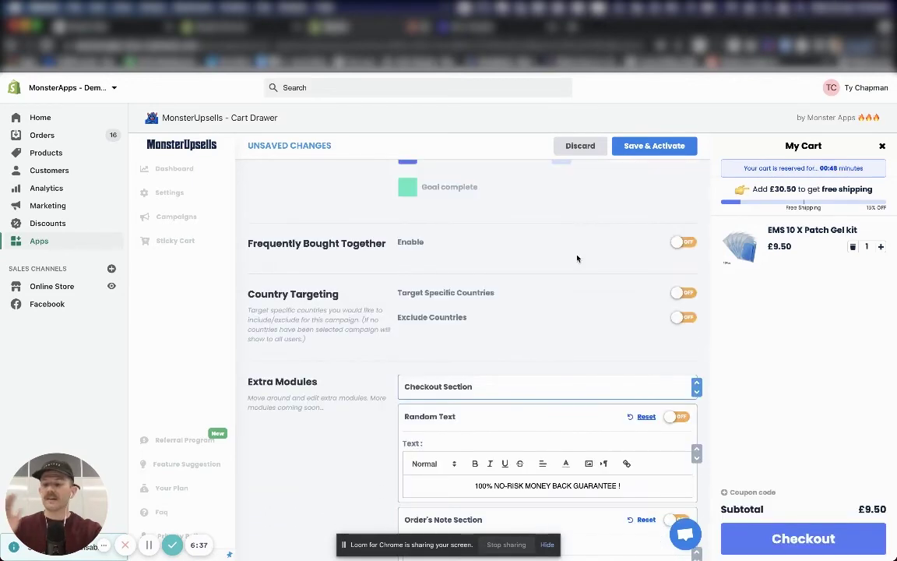
{"action": "left_click", "coordinate": [681, 242]}
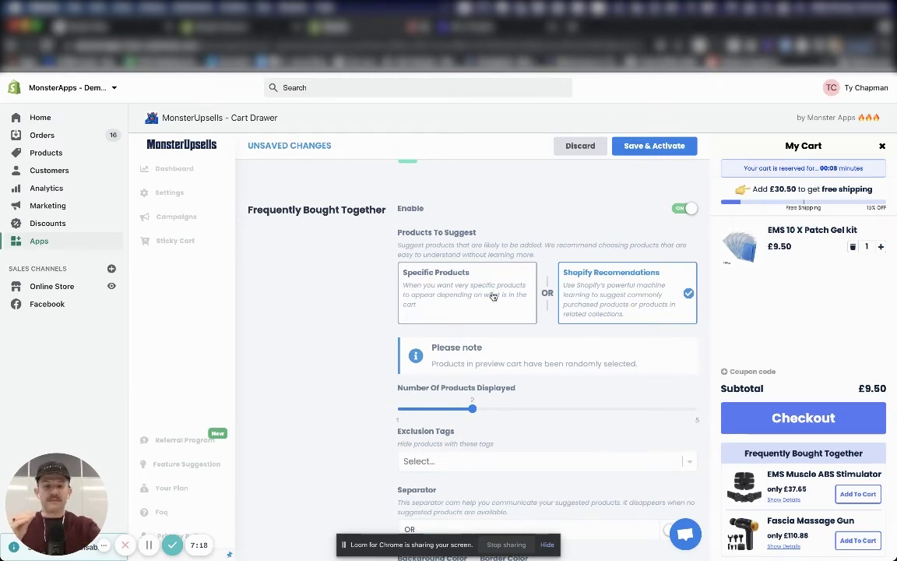
{"action": "left_click", "coordinate": [492, 296]}
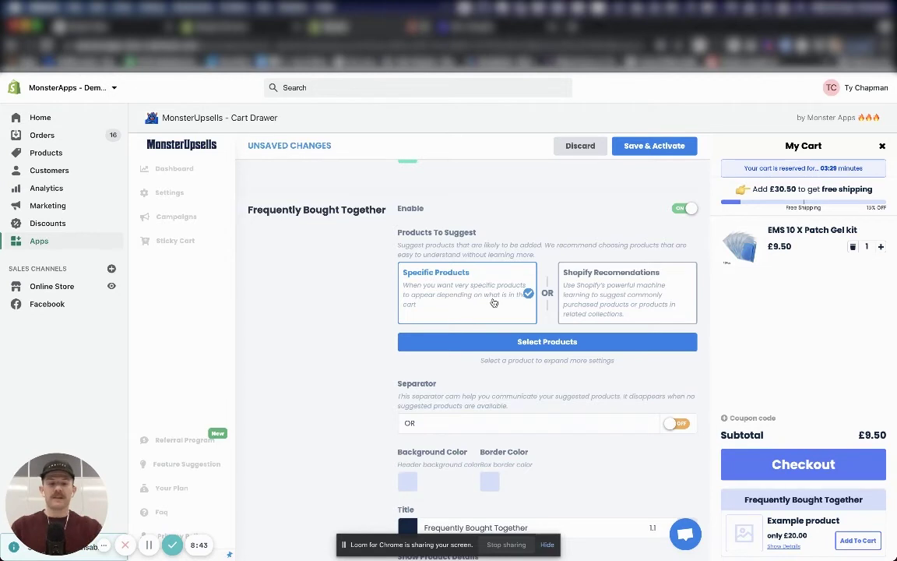
{"action": "left_click", "coordinate": [632, 300]}
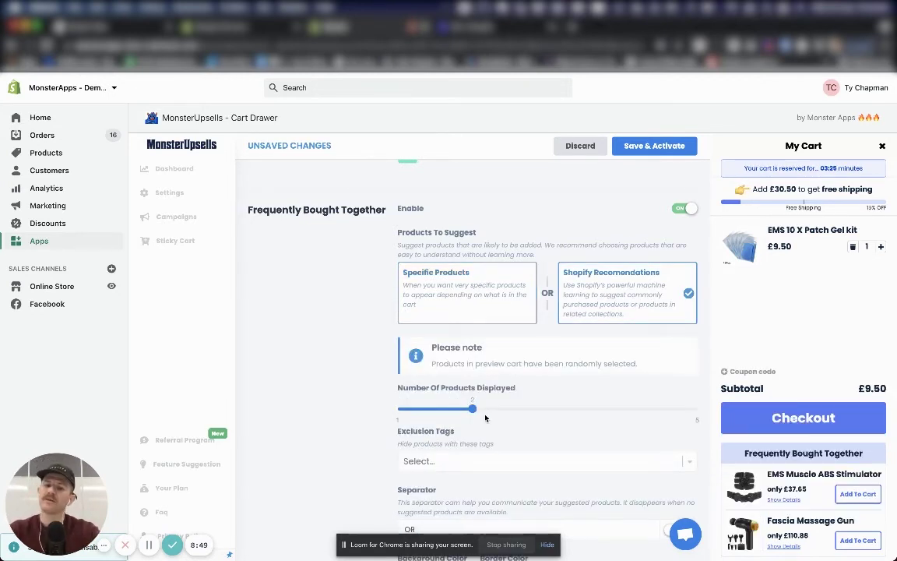
{"action": "scroll", "coordinate": [545, 405], "scroll_direction": "down", "scroll_amount": 1}
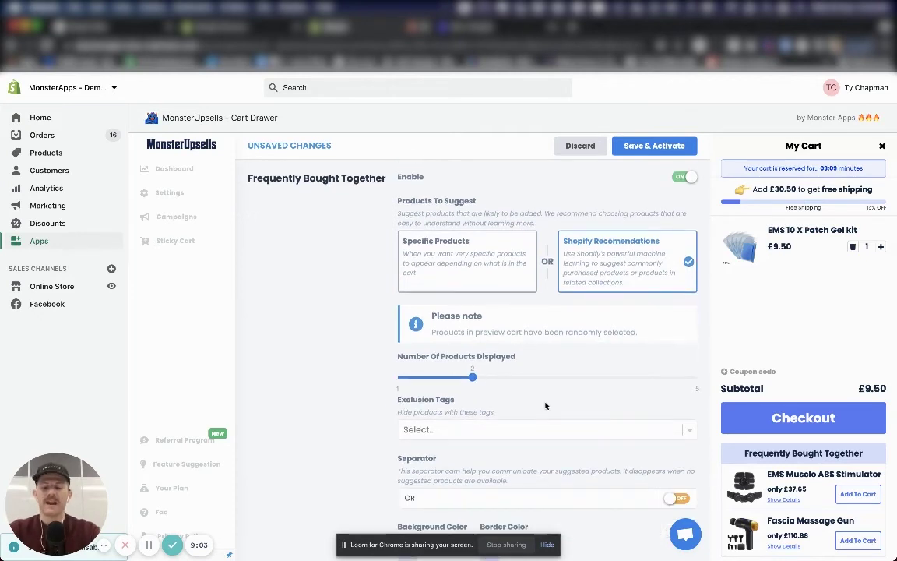
Save and activate the test campaign, and preview its cart from the campaign dashboard
{"action": "left_click", "coordinate": [654, 147]}
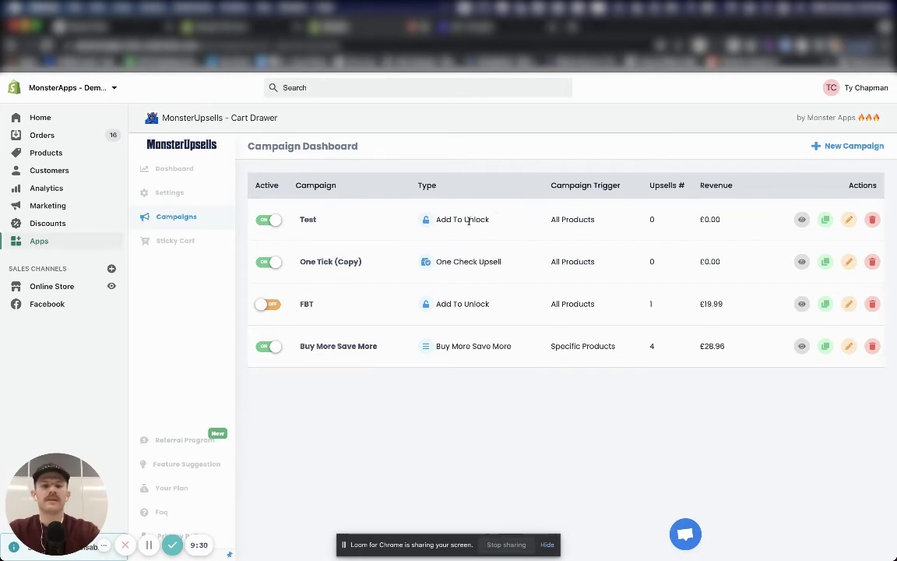
{"action": "left_click", "coordinate": [801, 218]}
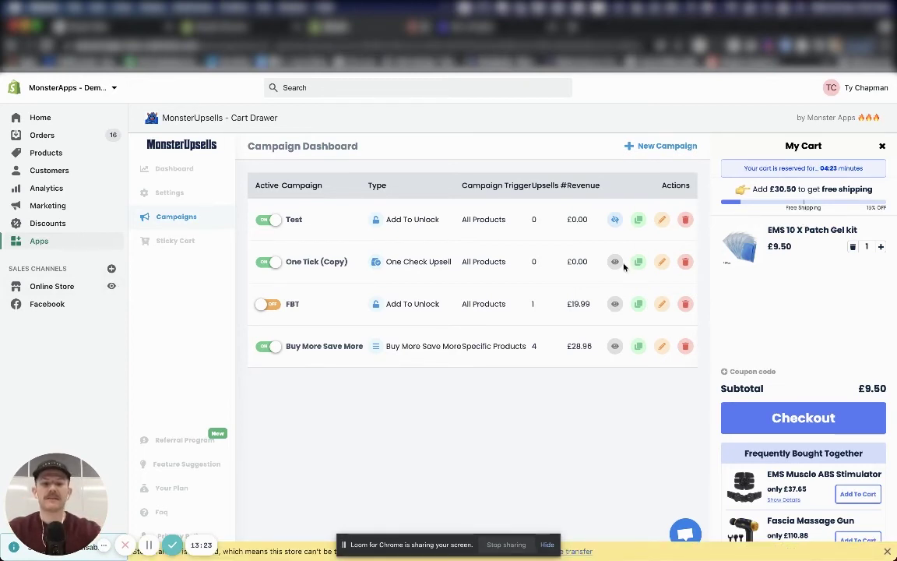
Open the One Tick (Copy) campaign for editing and tick the Priority Processing add-on in its cart preview
{"action": "left_click", "coordinate": [661, 261]}
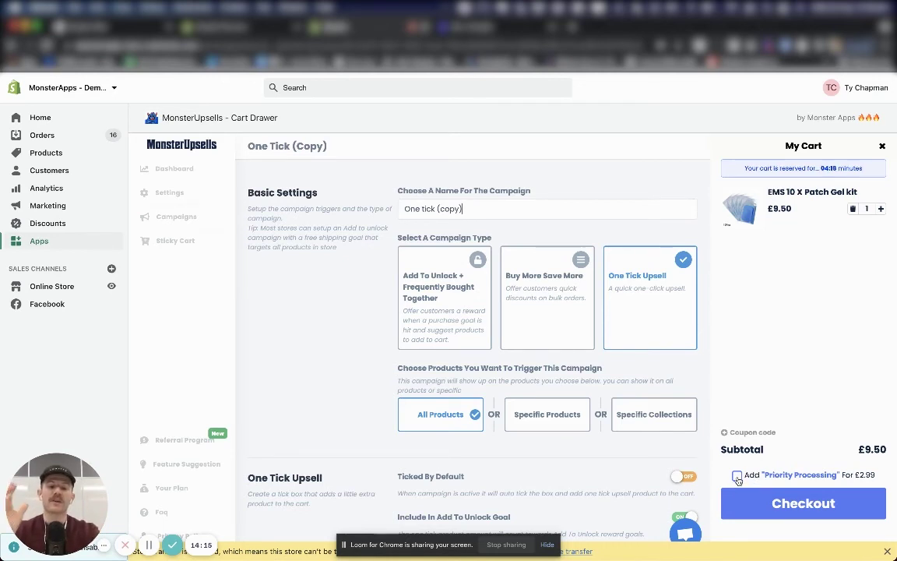
{"action": "left_click", "coordinate": [736, 476]}
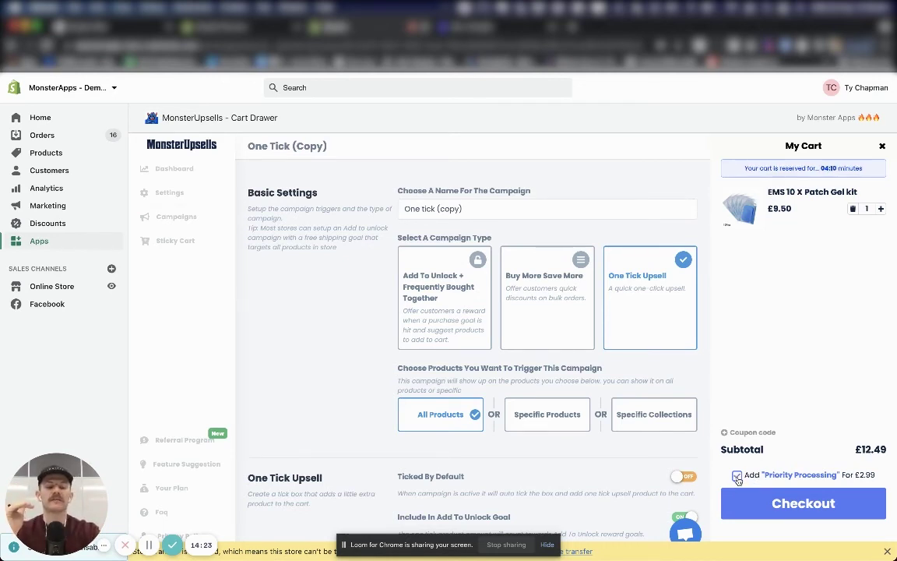